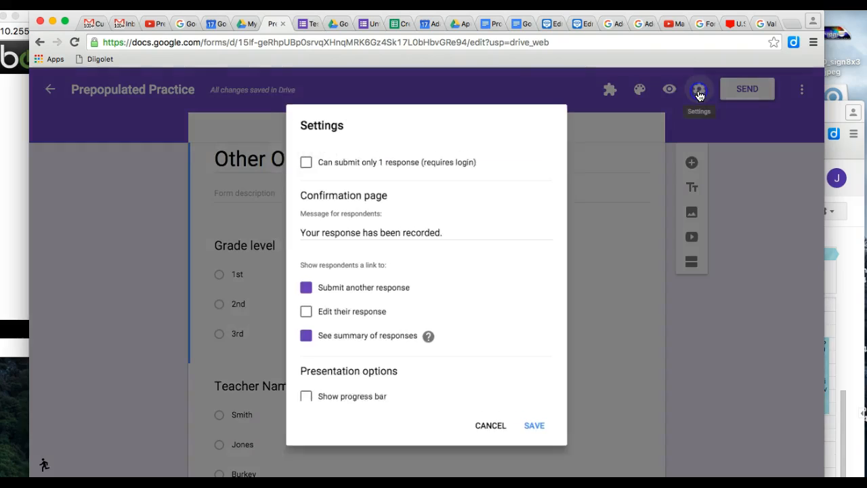
Turn on the progress bar and shuffled question order in the form's settings and save them.
click(506, 368)
scroll(506, 369, down, 3)
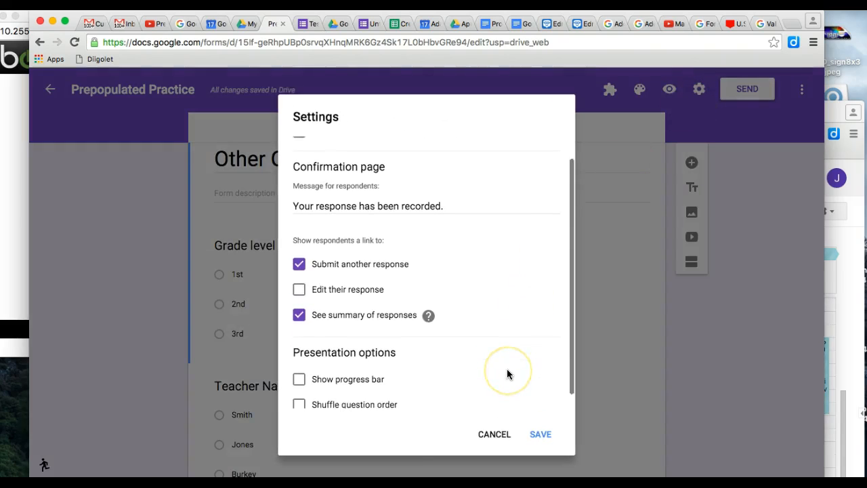
click(300, 391)
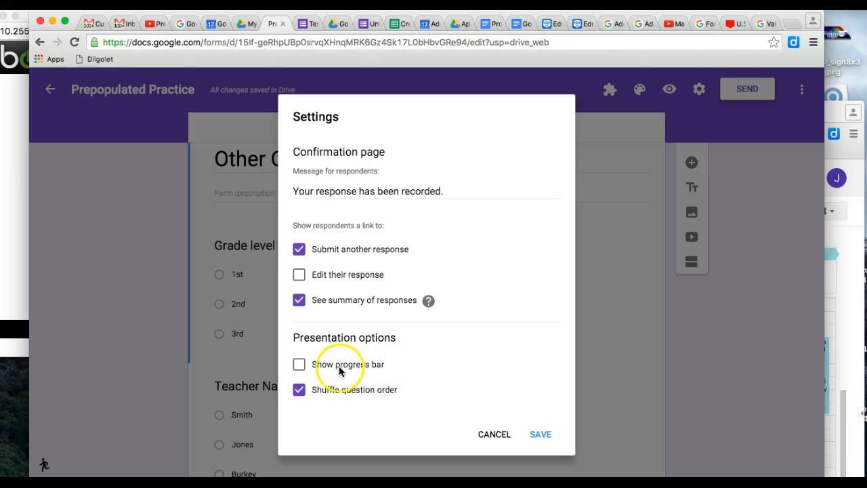
click(299, 365)
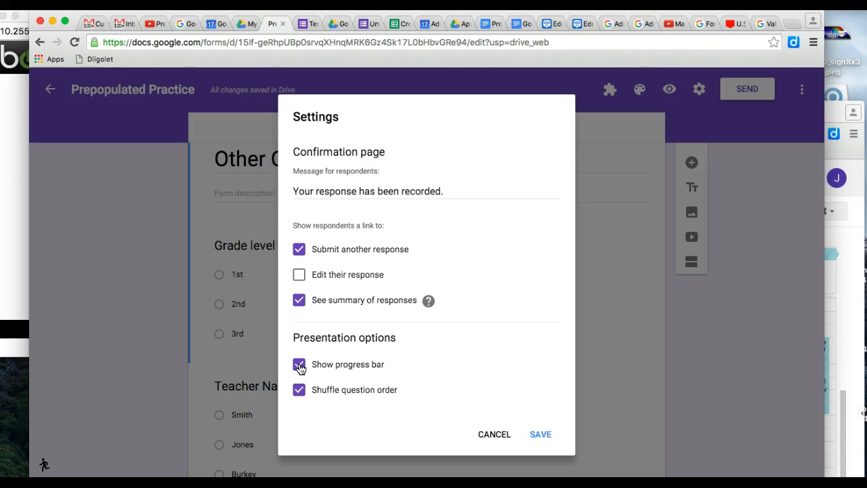
click(542, 435)
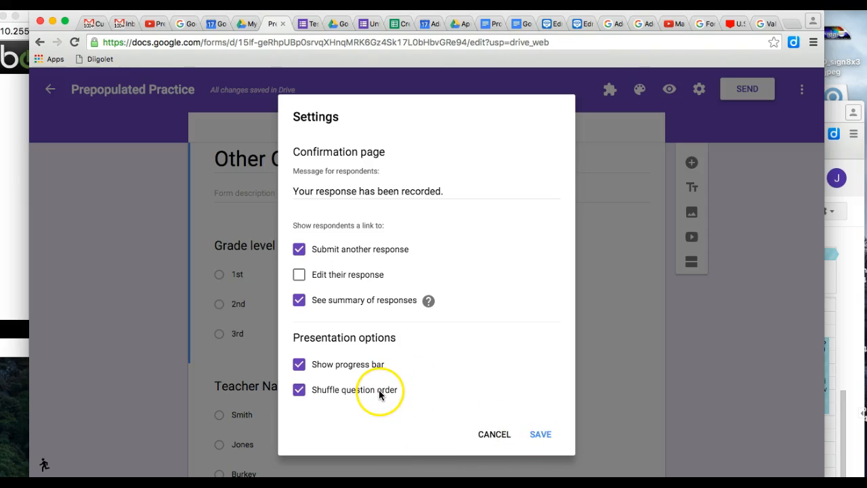
click(539, 435)
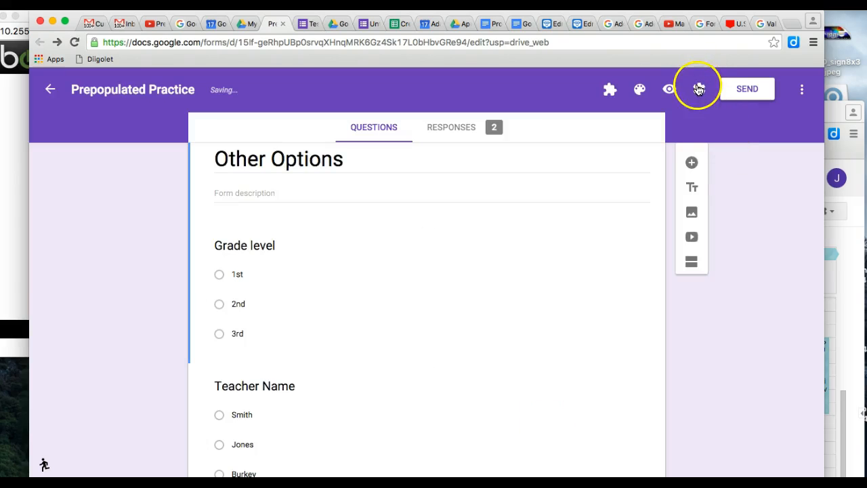
click(698, 90)
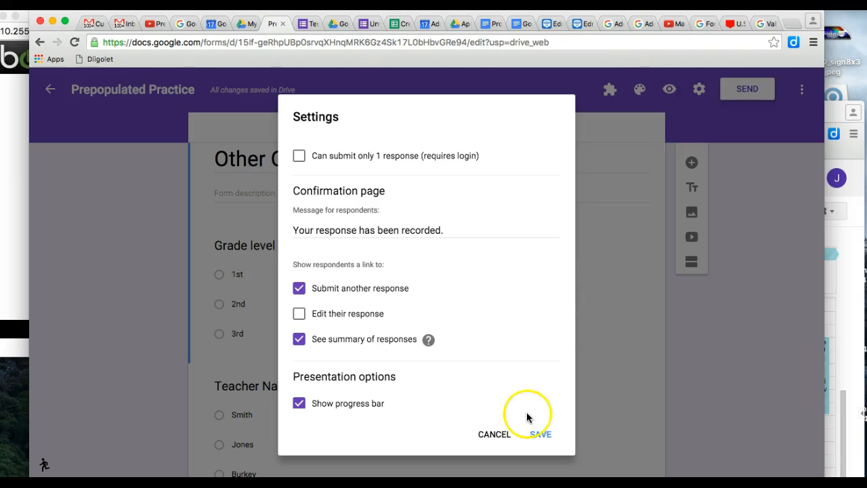
click(540, 435)
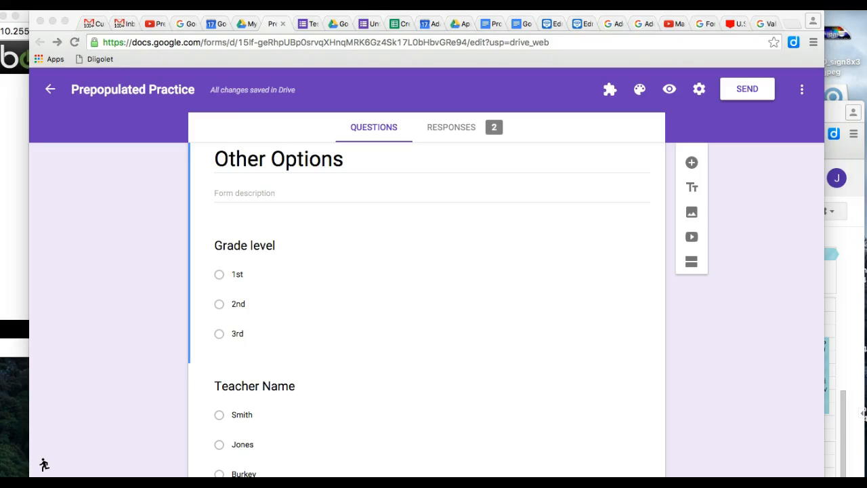
Turn on shuffled option order for the "Grade level" question.
click(429, 294)
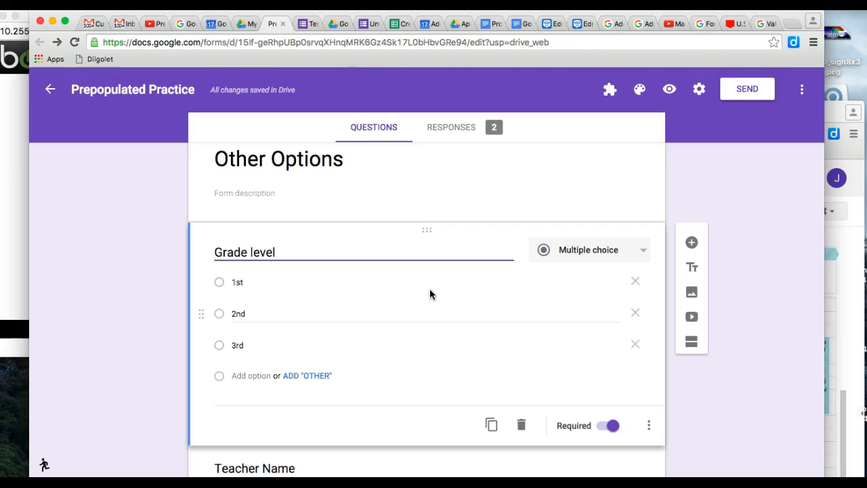
click(649, 427)
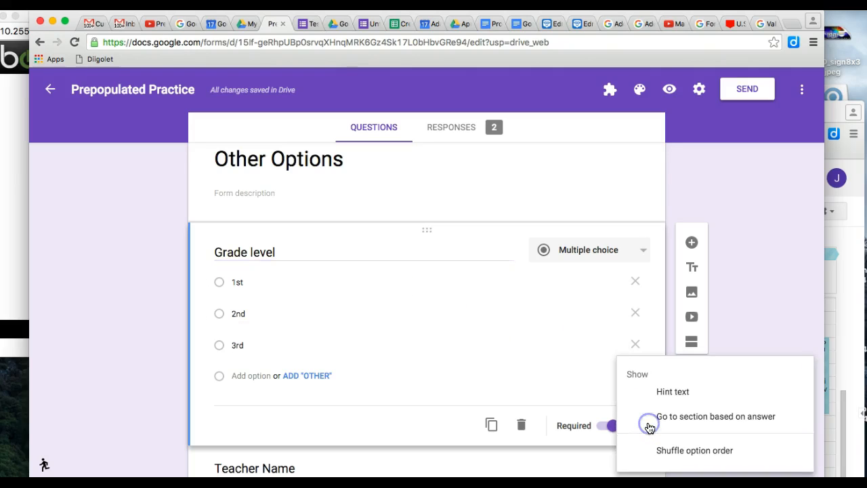
click(682, 451)
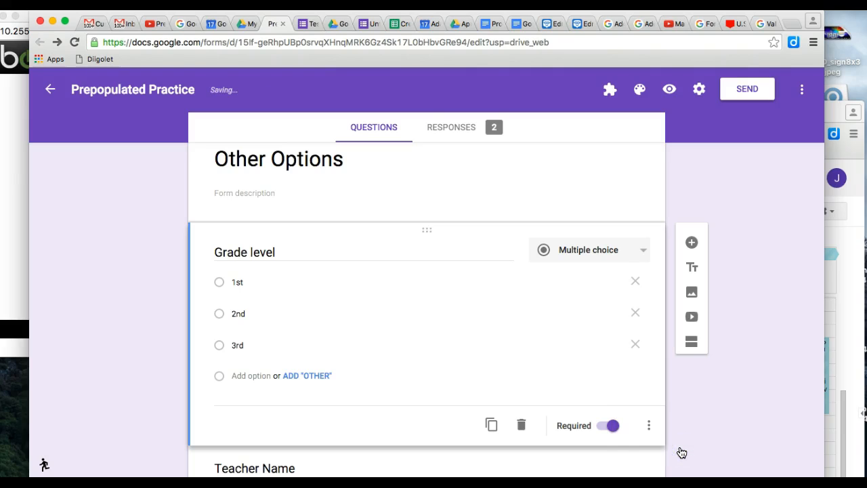
click(648, 426)
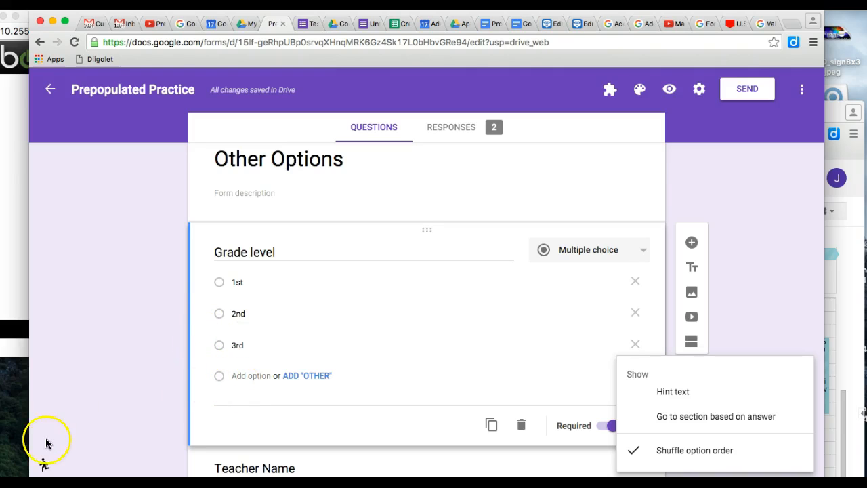
Turn data validation off and back on for the "What is your email address?" question.
scroll(44, 463, down, 3)
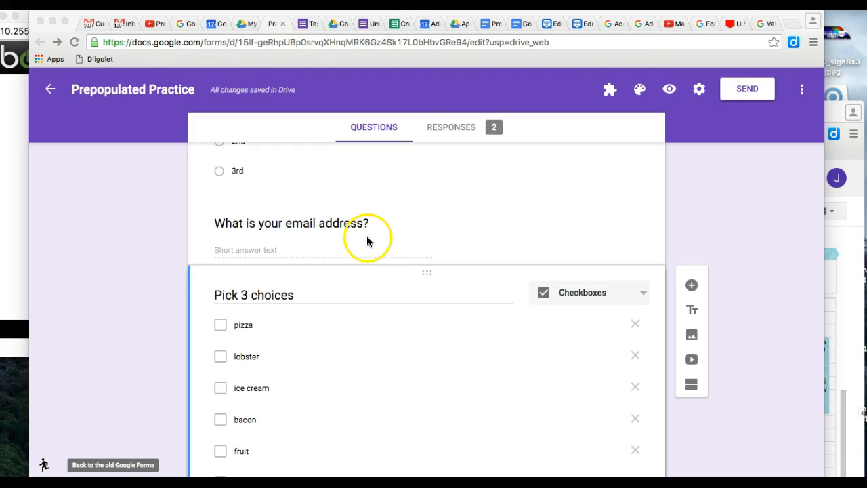
click(439, 240)
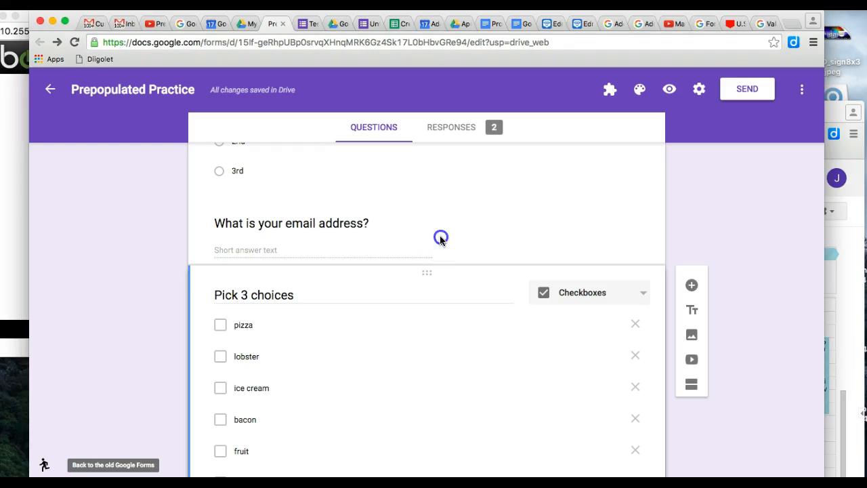
click(516, 229)
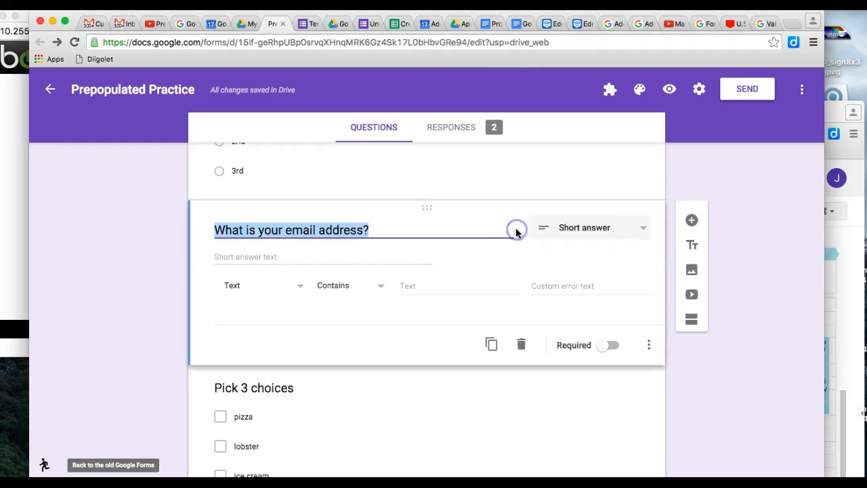
click(650, 349)
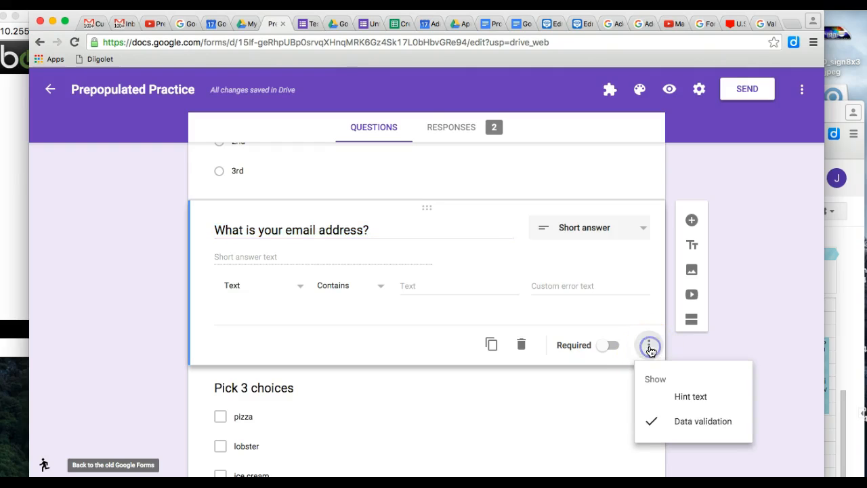
click(675, 423)
click(652, 320)
click(649, 388)
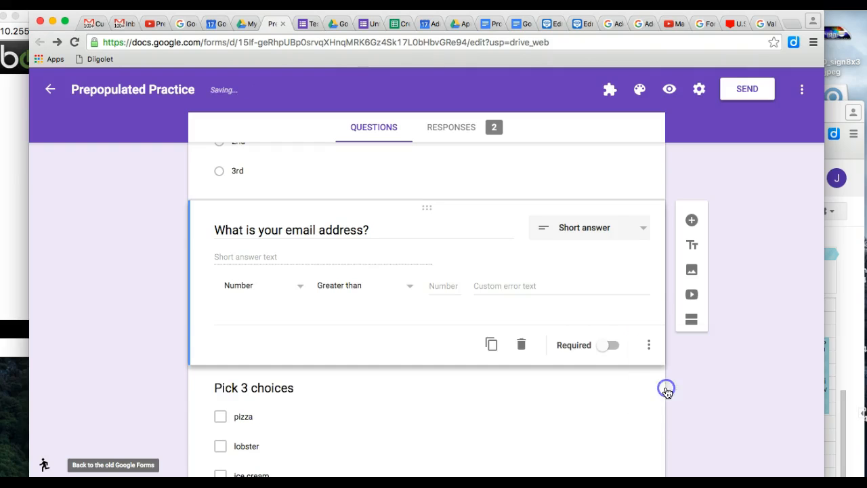
Set the email question's validation rule to Text with the condition Email address.
click(327, 306)
click(232, 306)
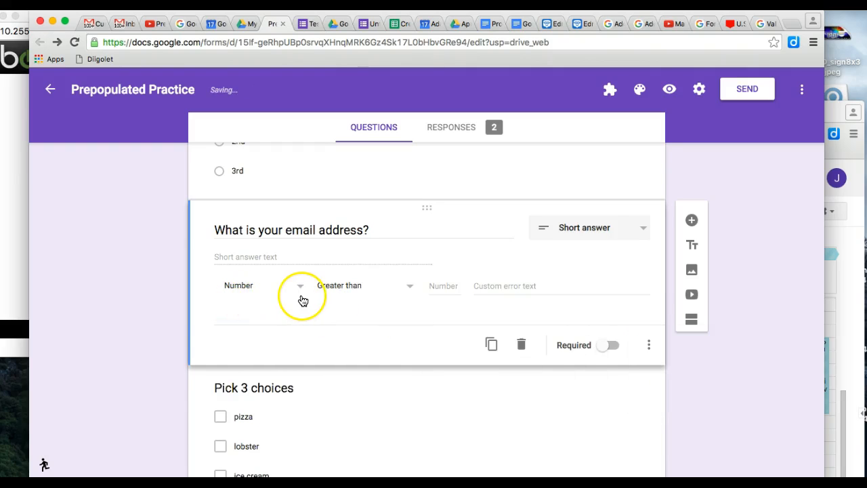
click(302, 290)
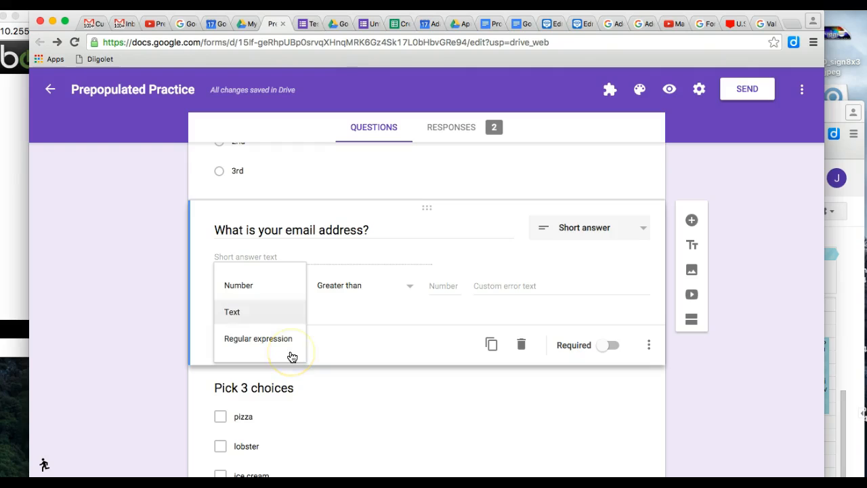
click(264, 314)
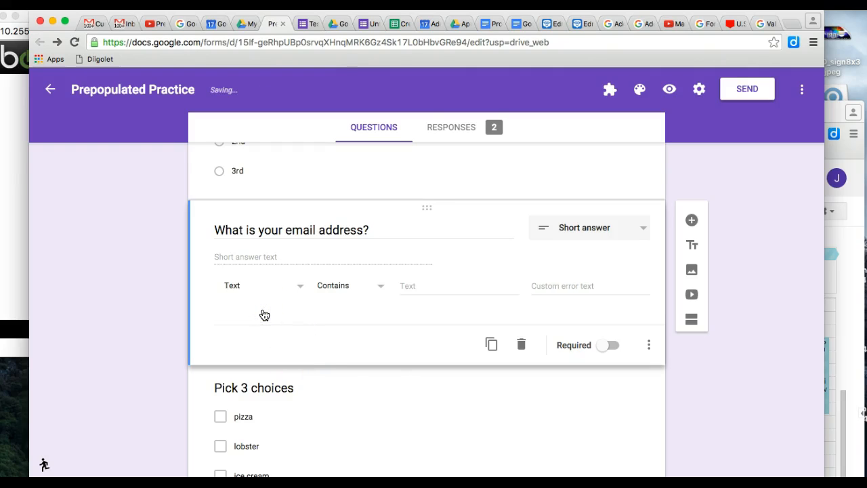
click(379, 289)
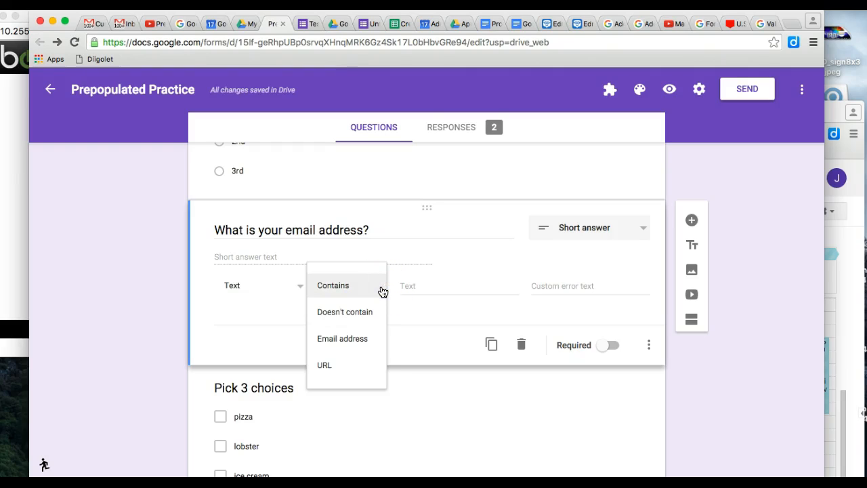
click(362, 336)
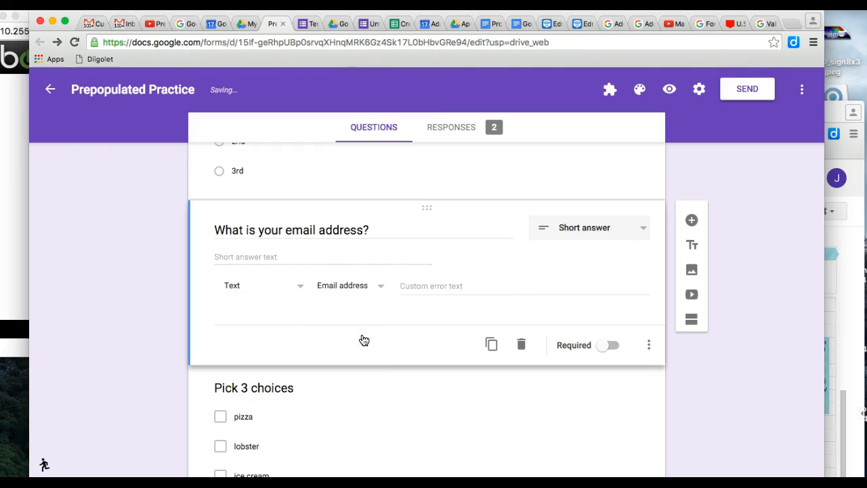
Enter "Please fill in your email adress" as the email question's custom error text.
click(410, 286)
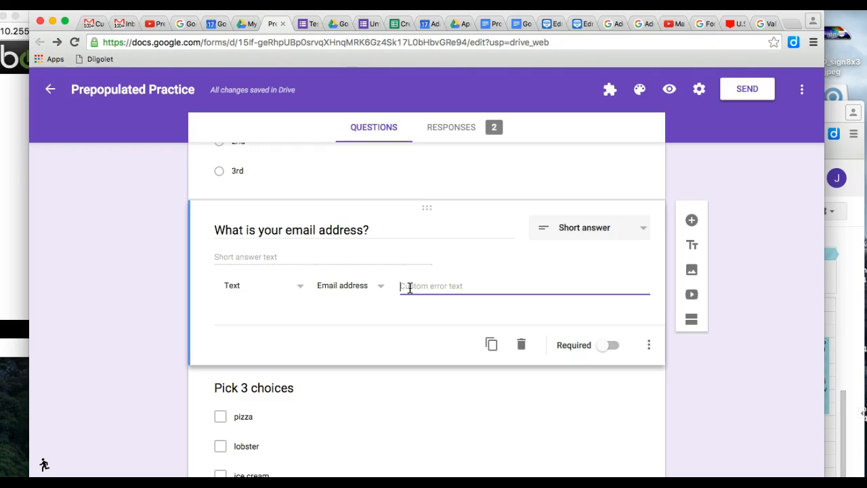
text(Please fillin your email adress)
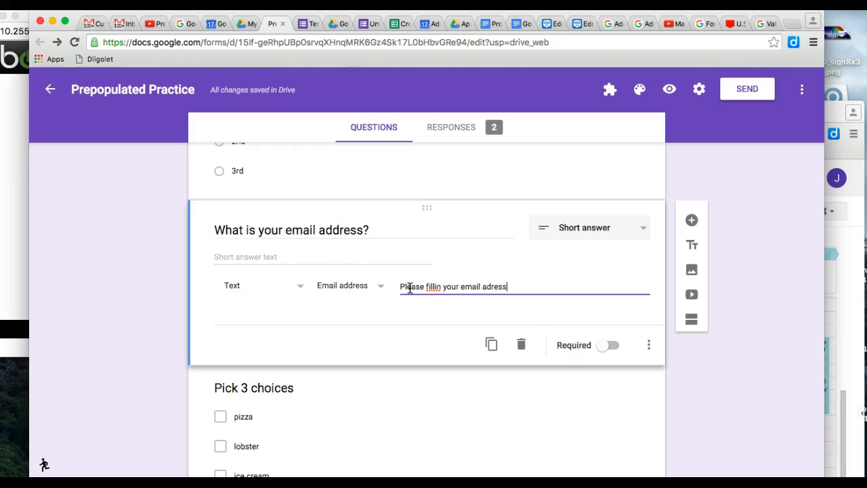
click(436, 287)
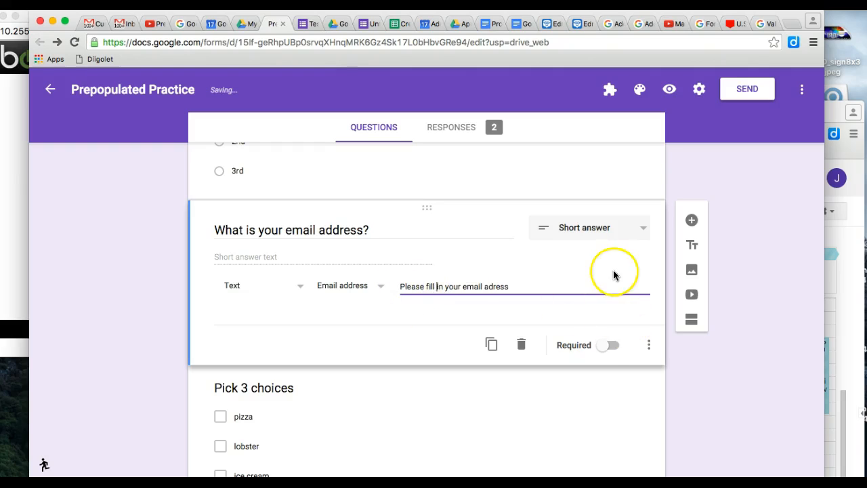
Validate the "Pick 3 choices" question with Select exactly 3 and the custom error text "Please only select 3 choice".
click(624, 376)
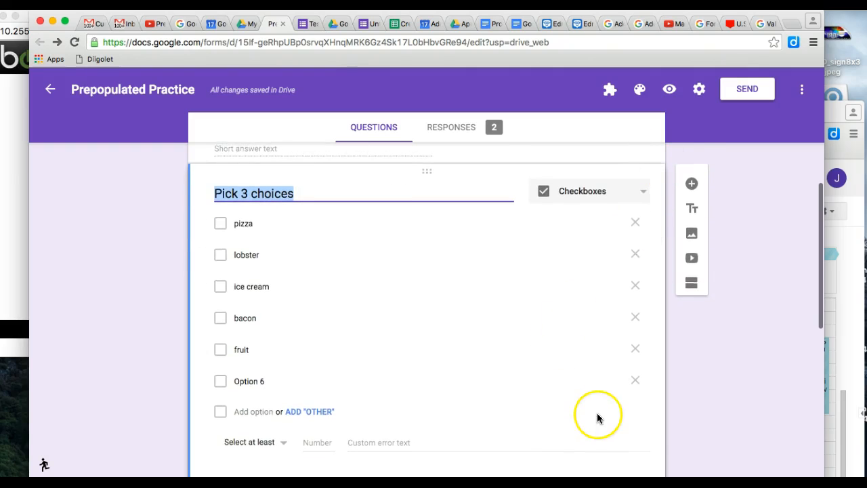
click(648, 415)
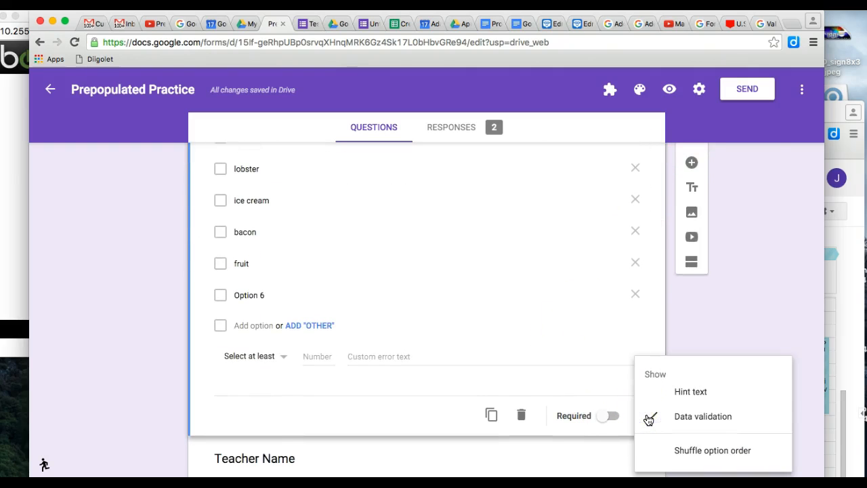
click(283, 361)
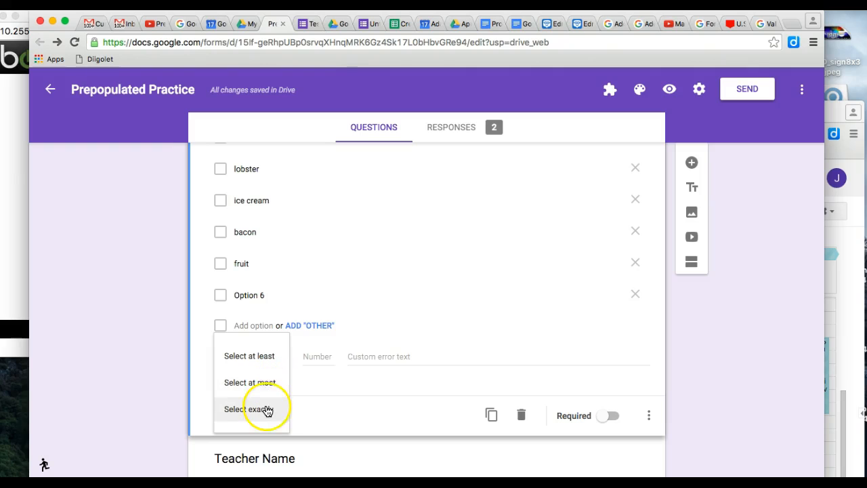
scroll(391, 246, up, 2)
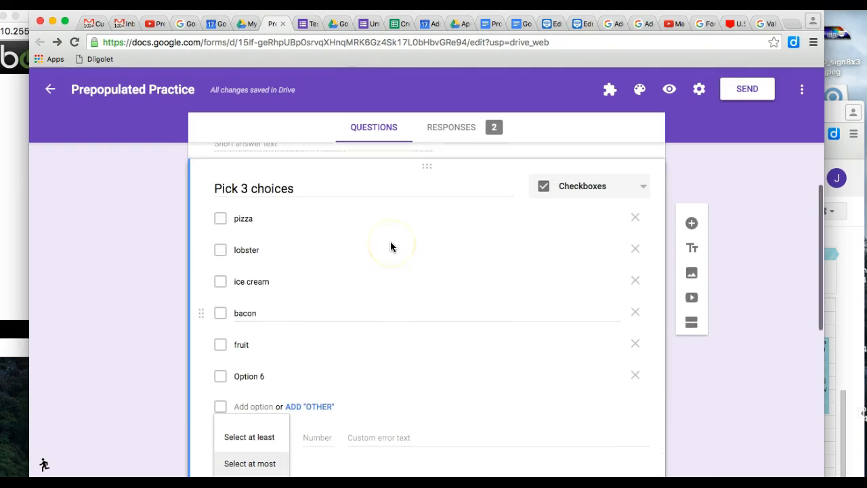
scroll(348, 257, down, 1)
scroll(347, 257, down, 4)
click(258, 371)
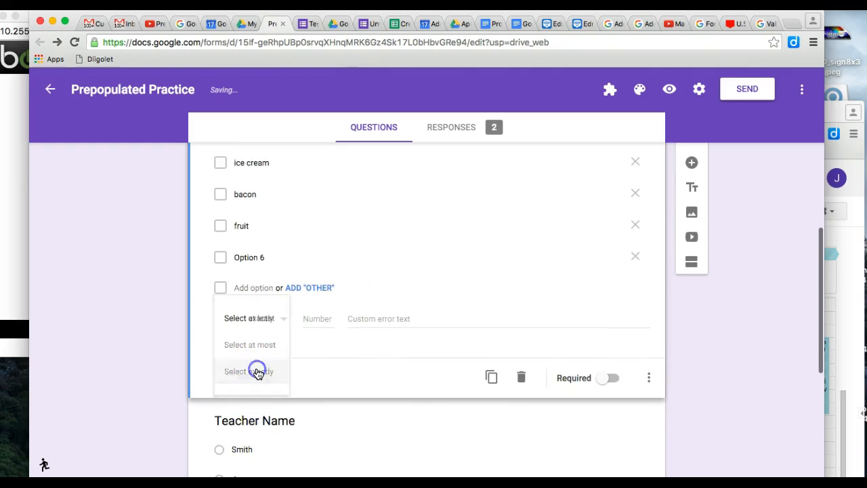
click(309, 319)
text(3)
click(393, 316)
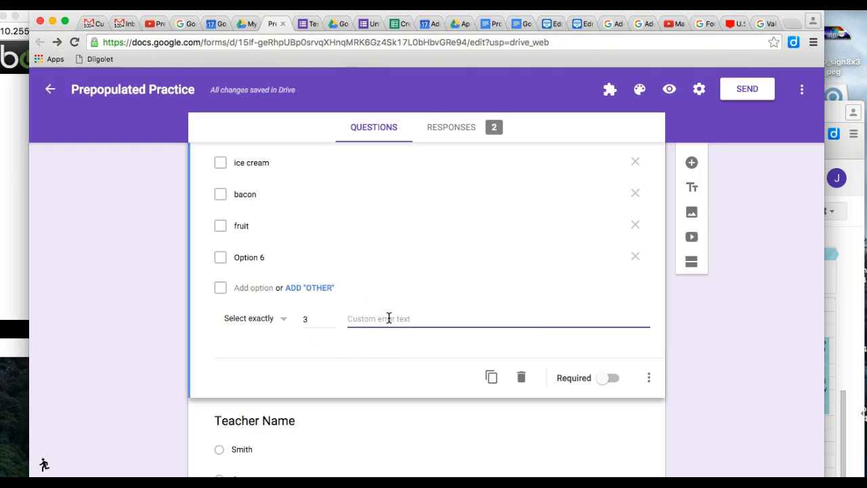
text(Please only select 3 choice)
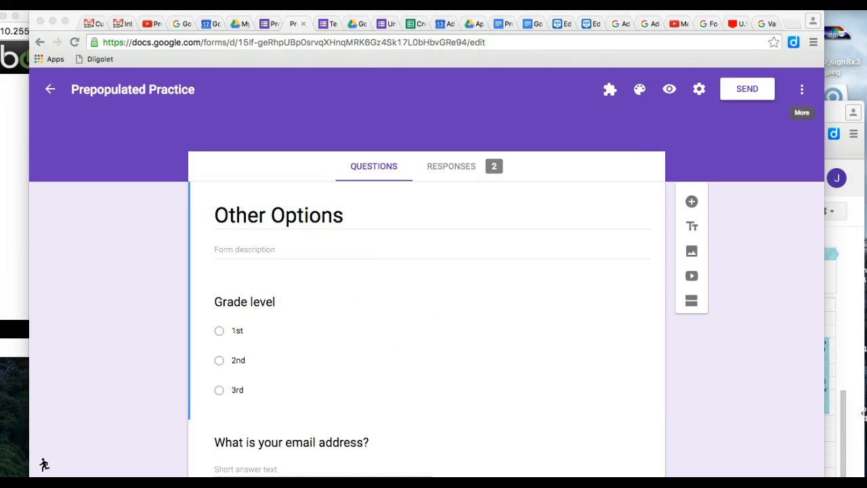
Open the live preview of the form as respondents see it.
click(662, 96)
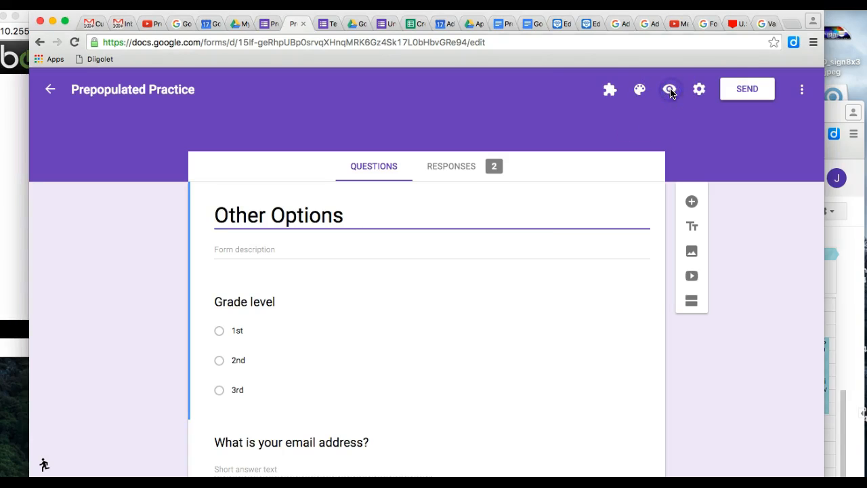
scroll(533, 319, down, 5)
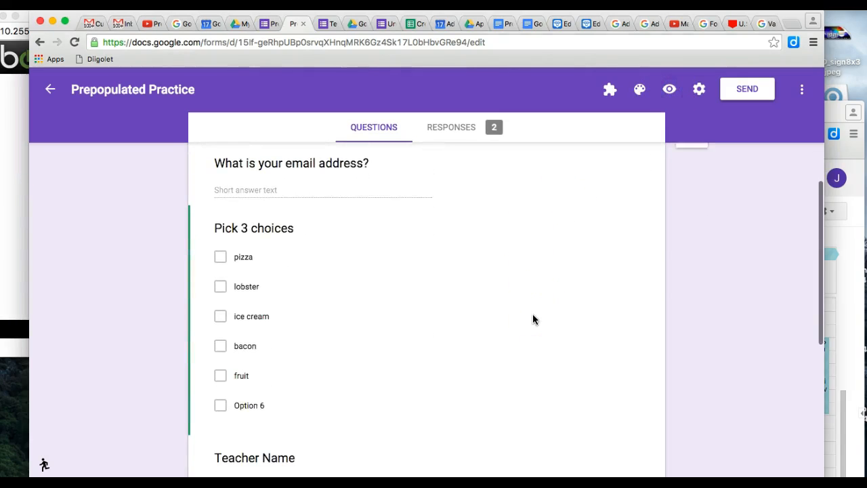
click(220, 256)
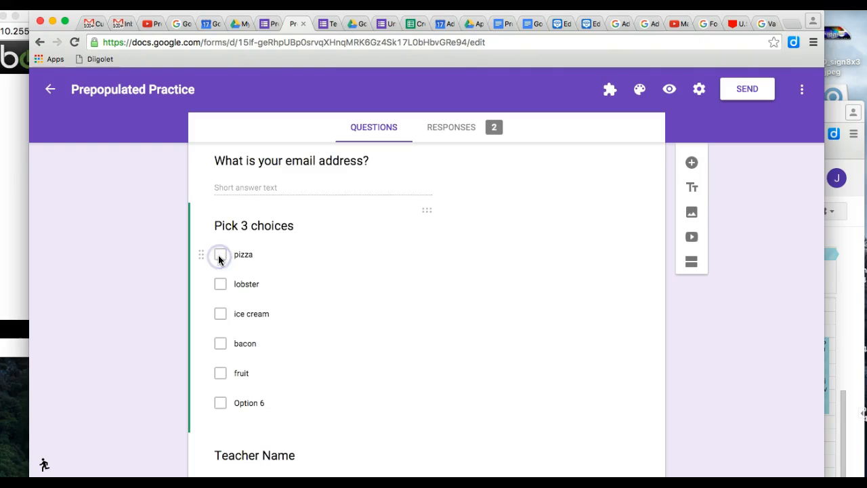
click(221, 257)
click(221, 256)
click(668, 90)
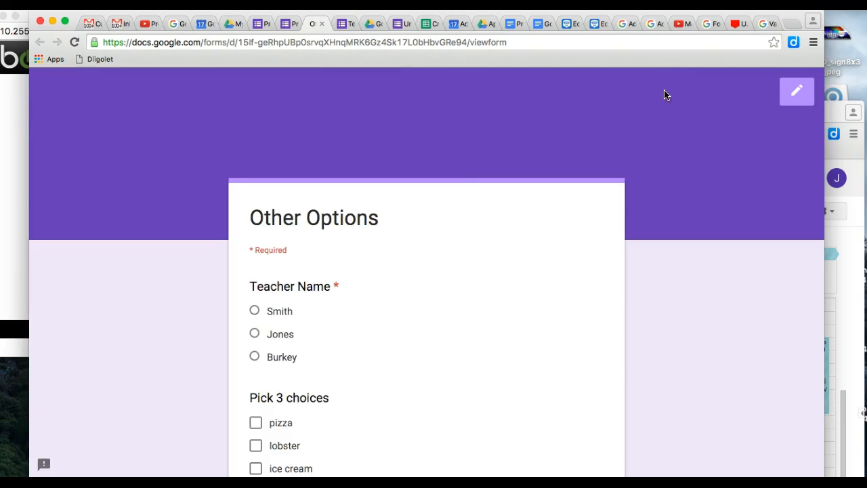
Test the "Pick 3 choices" validation in the preview by selecting pizza, lobster, ice cream and bacon, and clearing bacon again.
scroll(366, 398, down, 5)
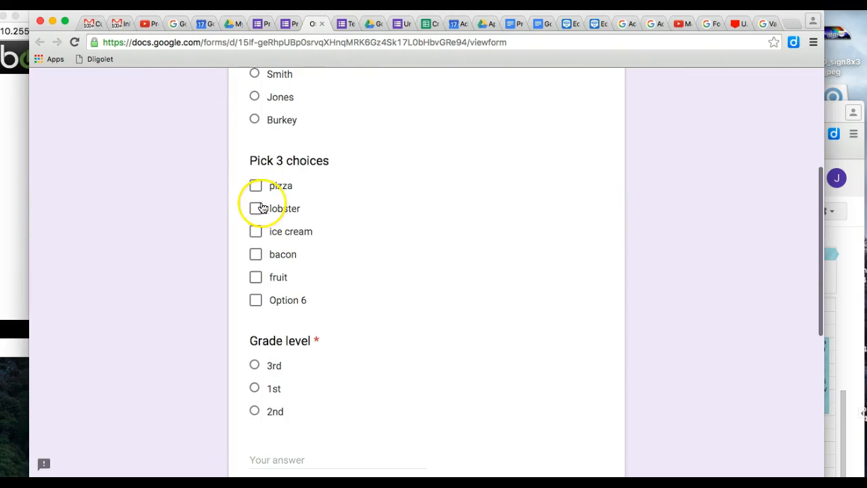
click(258, 186)
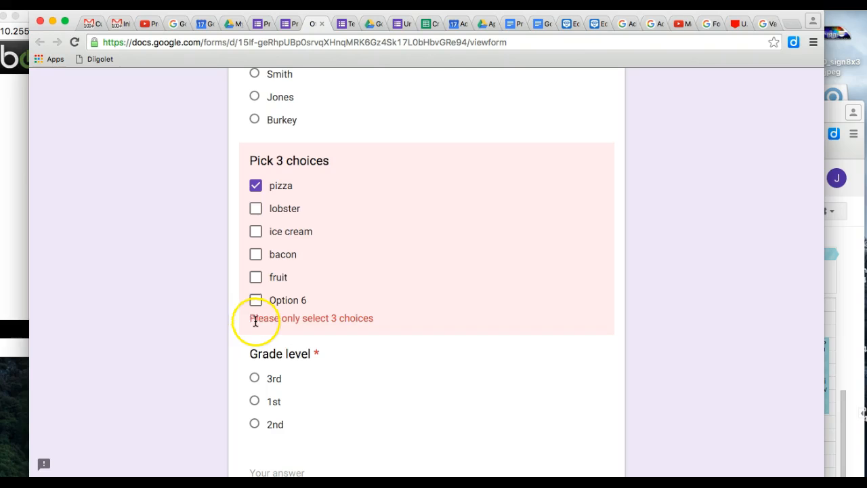
click(258, 215)
click(258, 235)
click(257, 260)
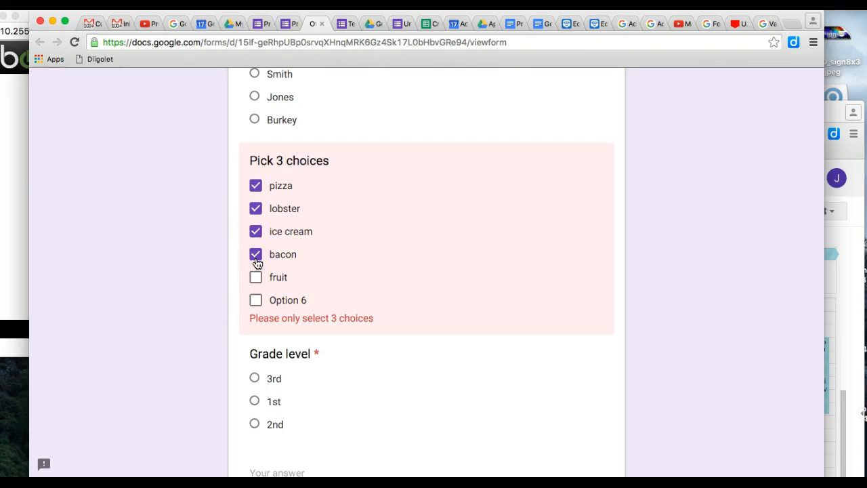
click(255, 262)
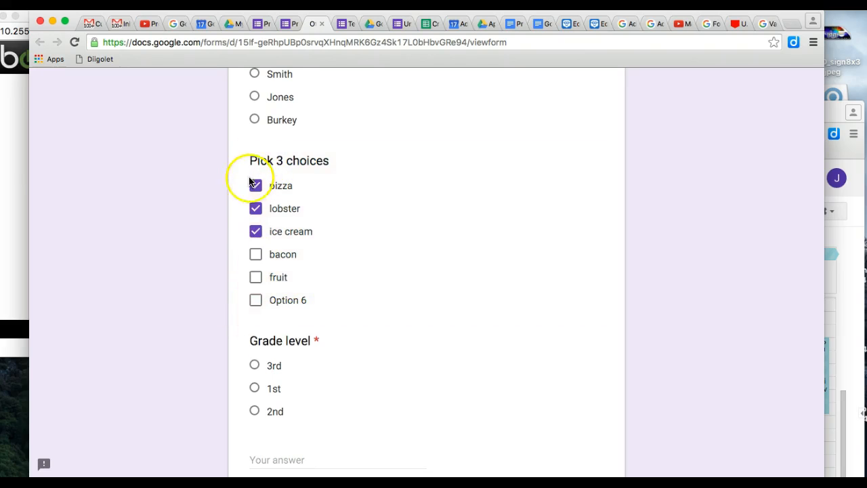
scroll(336, 239, up, 5)
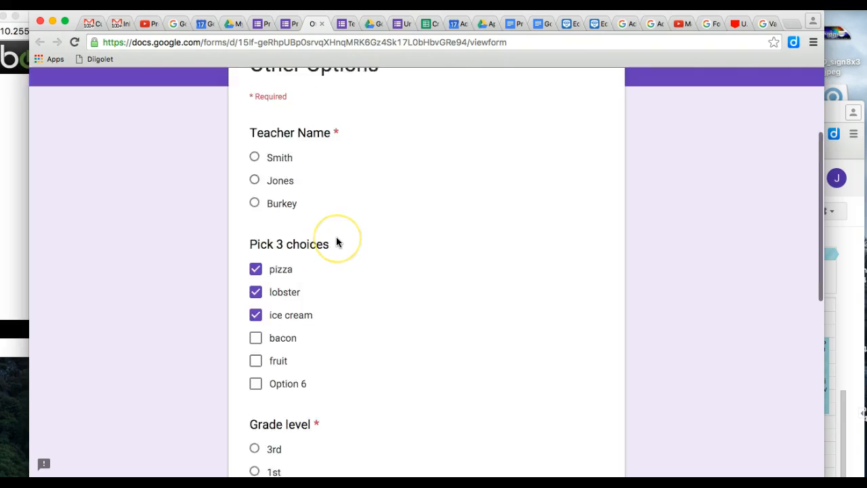
scroll(336, 241, down, 3)
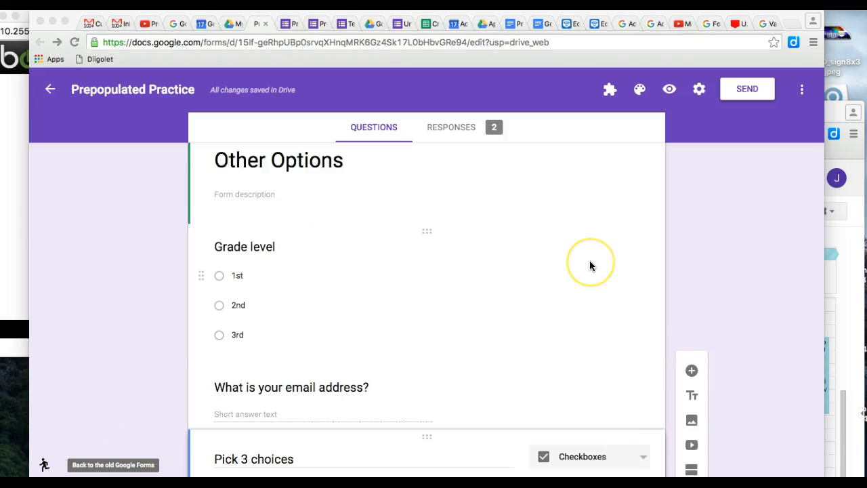
scroll(589, 260, down, 2)
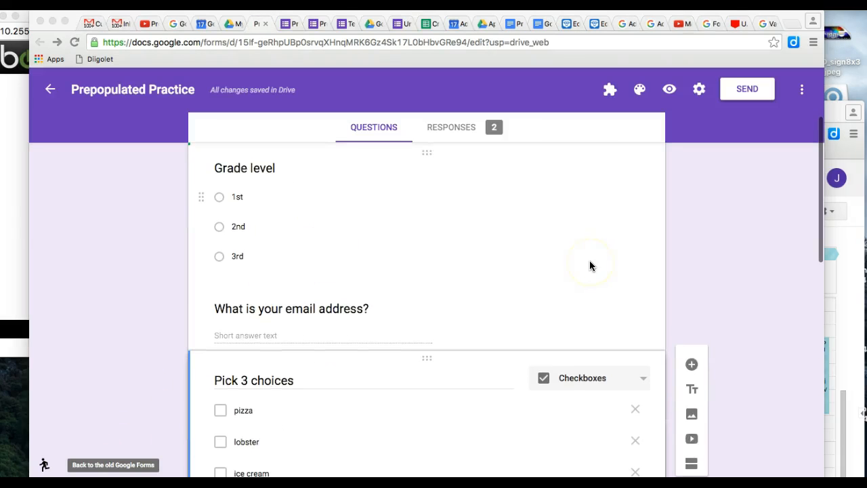
scroll(777, 391, down, 2)
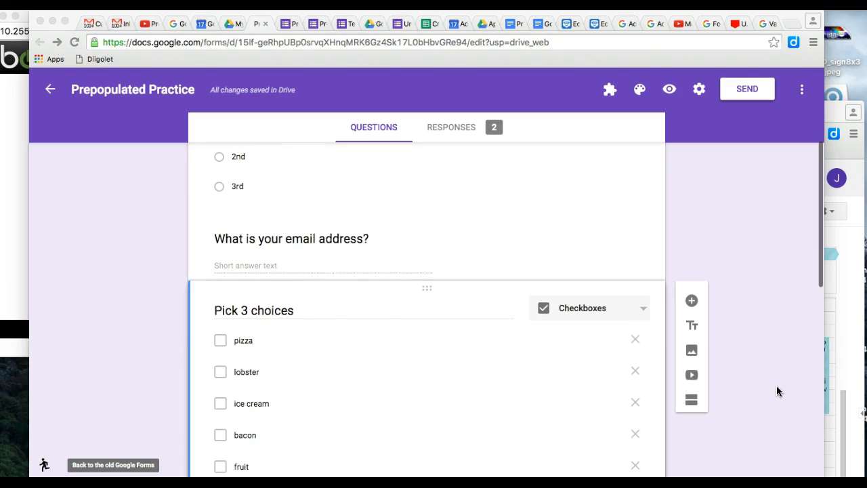
click(691, 374)
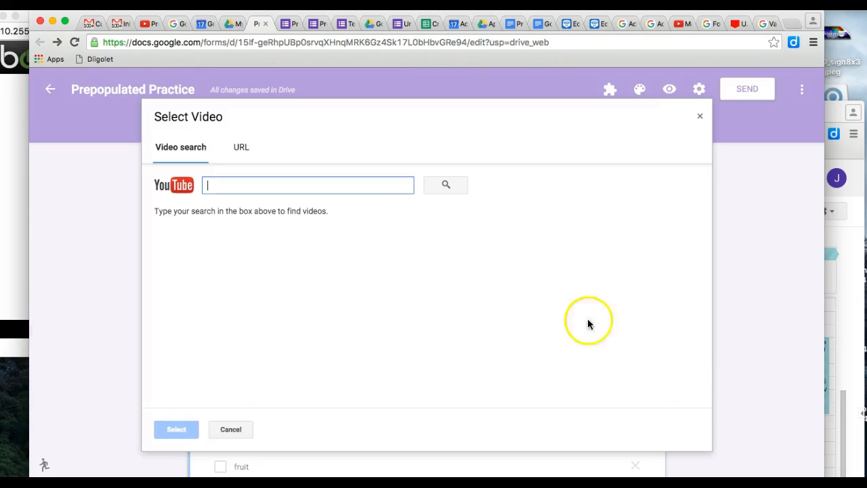
click(231, 185)
click(238, 153)
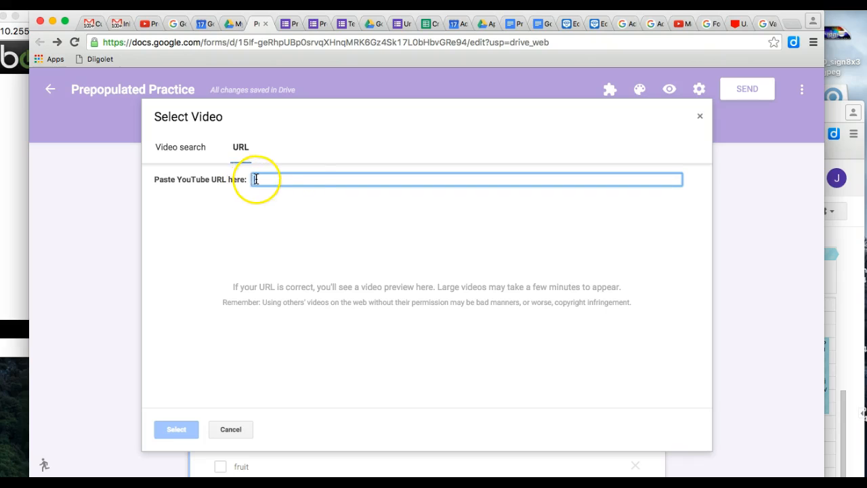
click(303, 182)
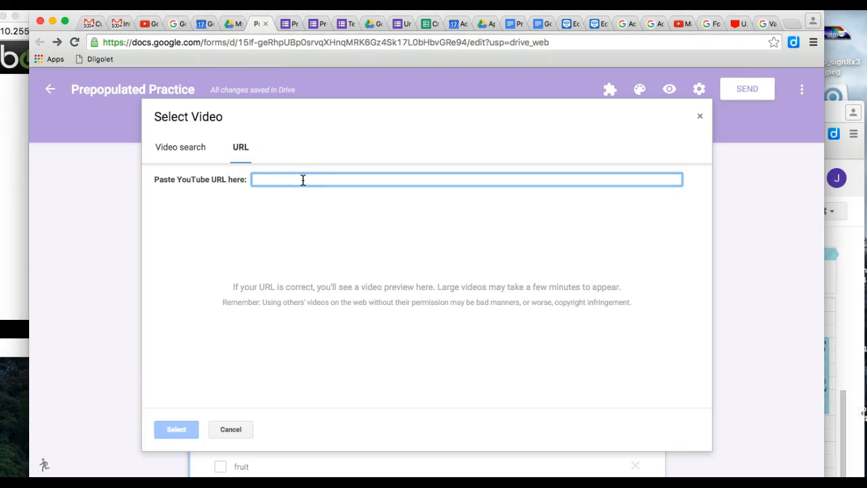
text(https://www.youtube.com/watch?v=l5O_b5jcSIM)
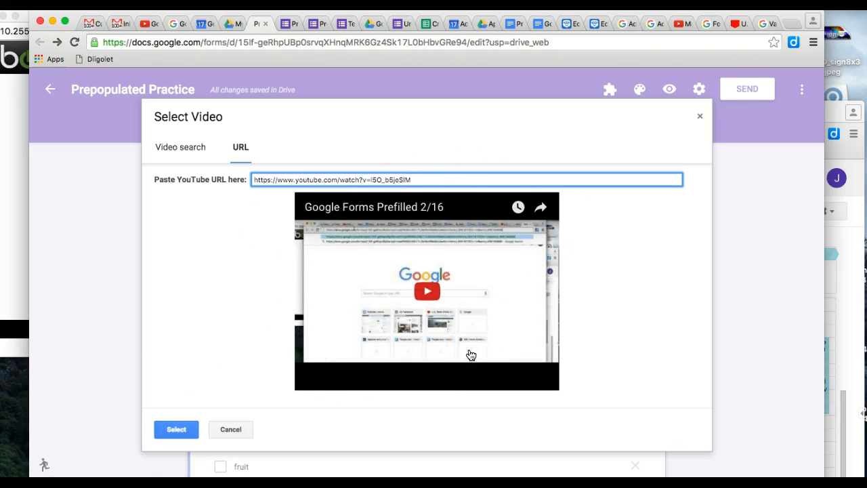
click(180, 429)
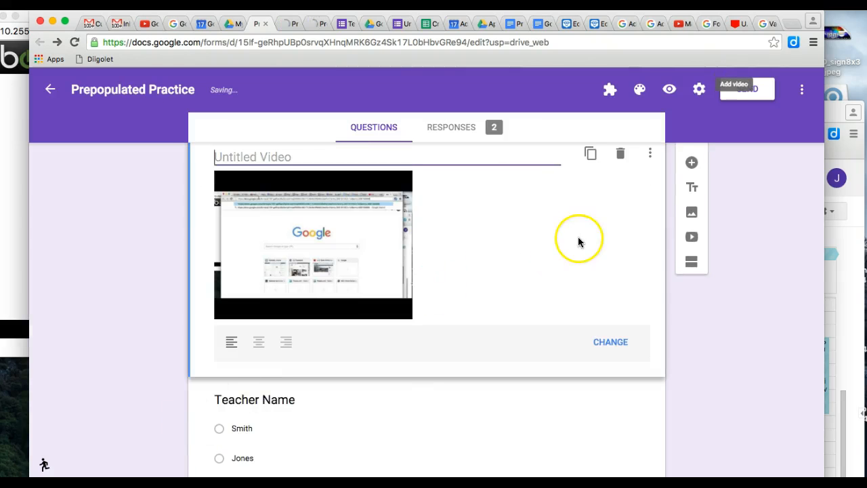
Try centre and right alignment on the inserted video and return it to left alignment.
click(257, 391)
click(285, 386)
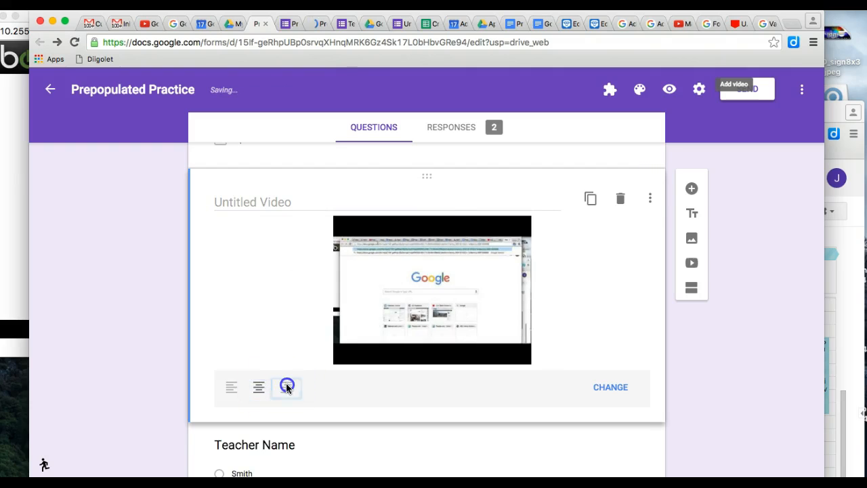
click(233, 387)
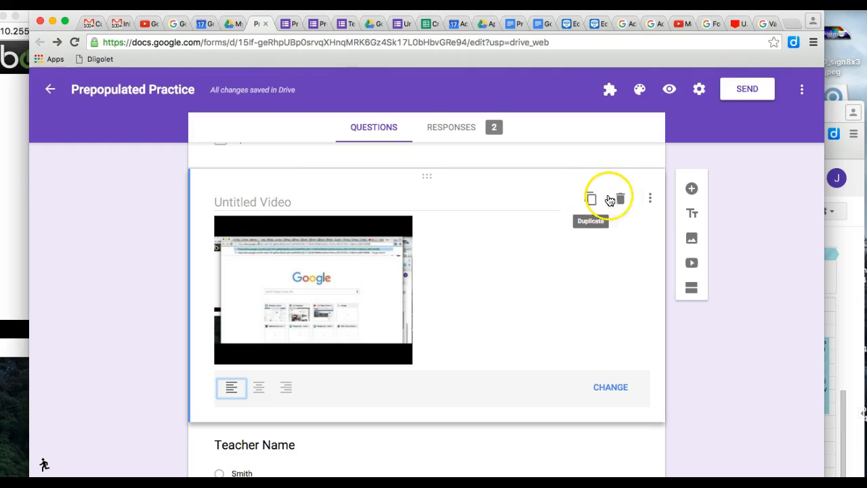
Show the caption for the inserted video and enter "practice video" as its text.
click(651, 198)
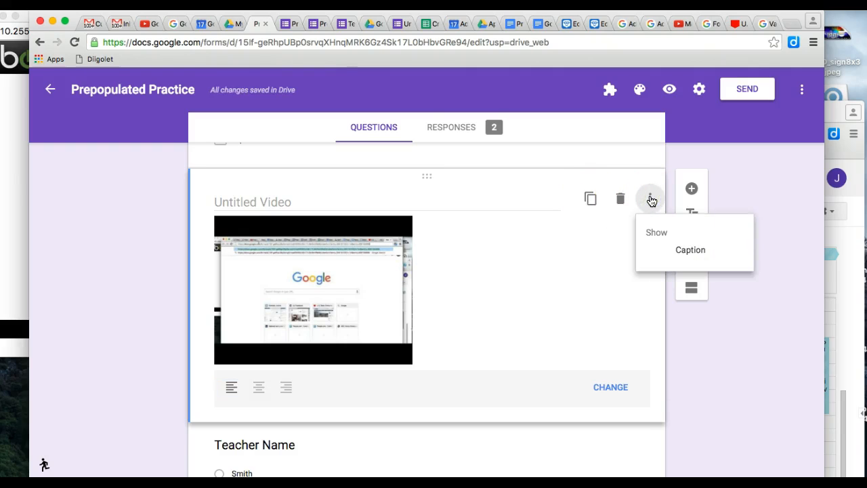
click(682, 251)
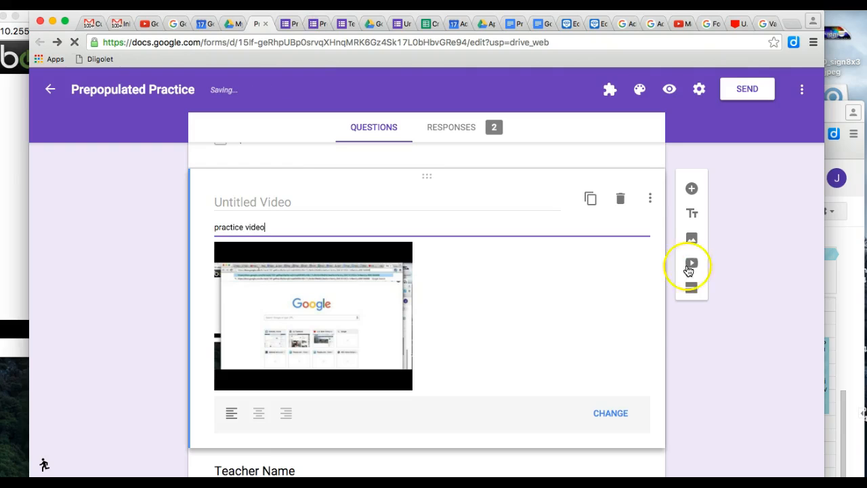
click(692, 395)
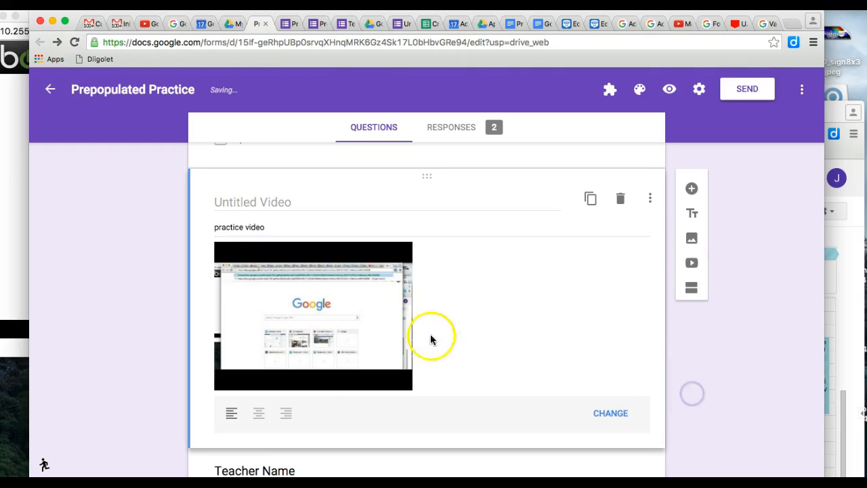
click(131, 407)
Move the video block up to the start of the form, directly above the "Grade level" question.
scroll(431, 179, up, 3)
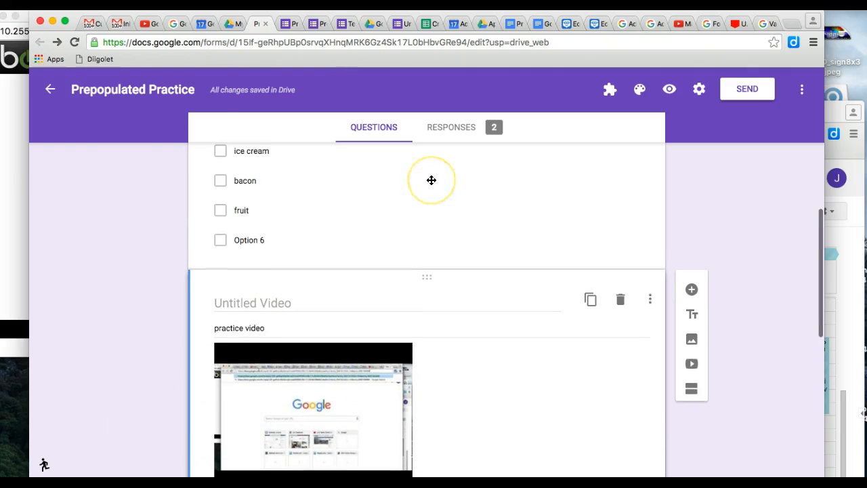
scroll(442, 291, up, 1)
click(427, 321)
drag(428, 322, 432, 165)
scroll(429, 360, up, 2)
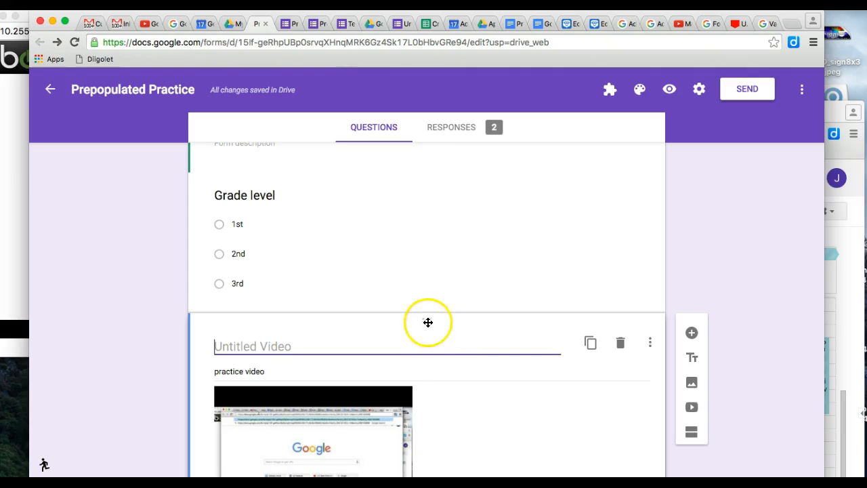
drag(428, 323, 431, 153)
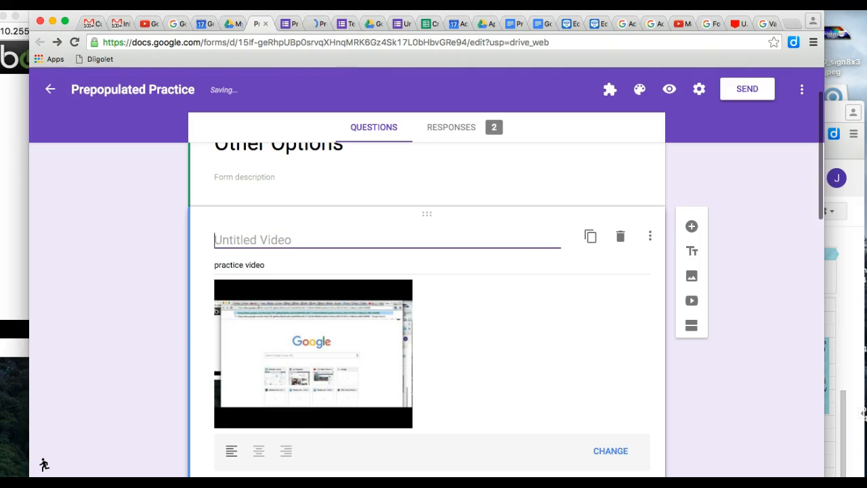